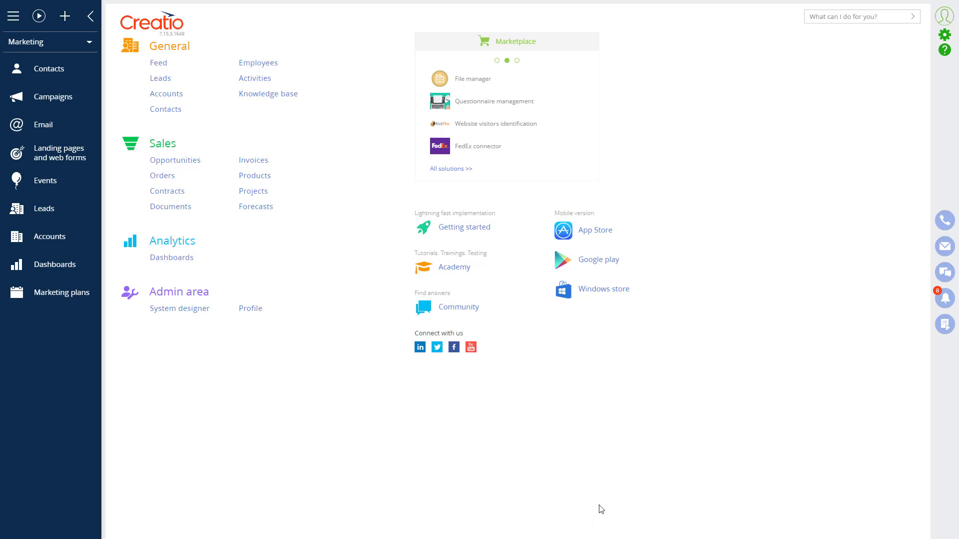
# Step: Start the Data import wizard from the System designer
pyautogui.click(943, 37)
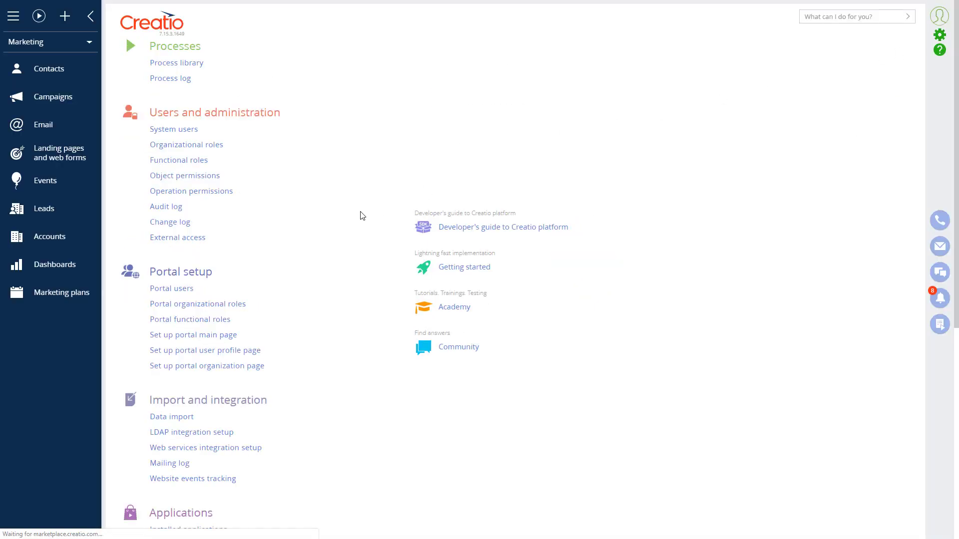
pyautogui.scroll(-3, 360, 214)
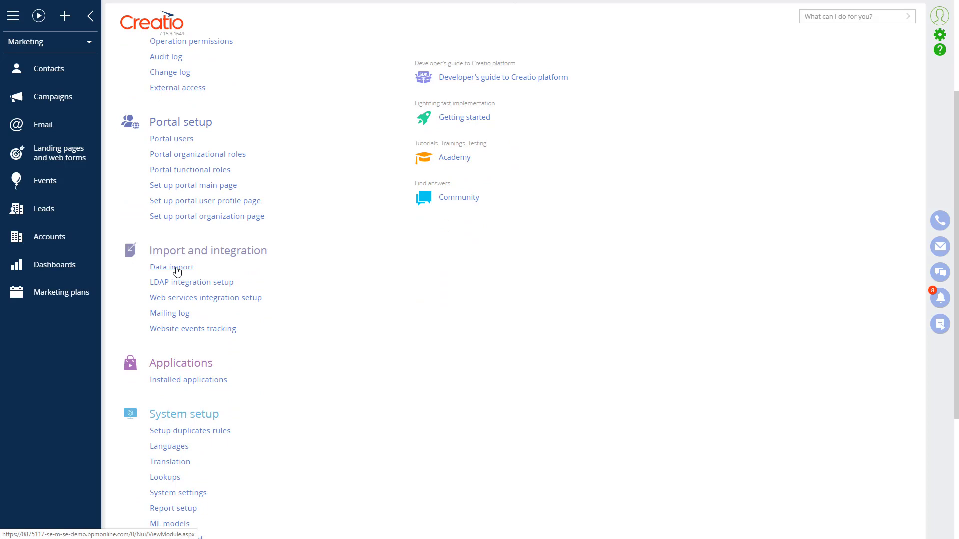
pyautogui.click(177, 271)
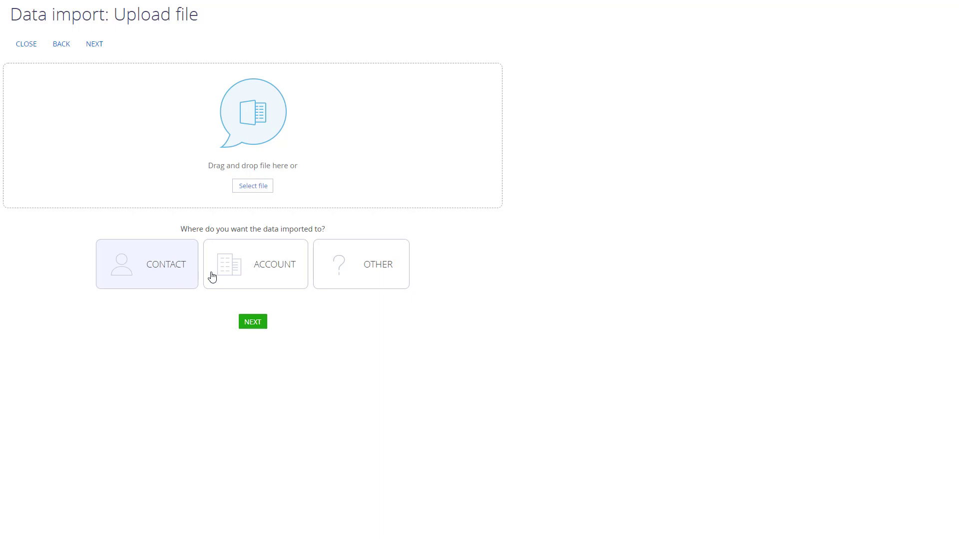
# Step: Browse the other target objects, then exit the wizard without applying changes
pyautogui.click(343, 288)
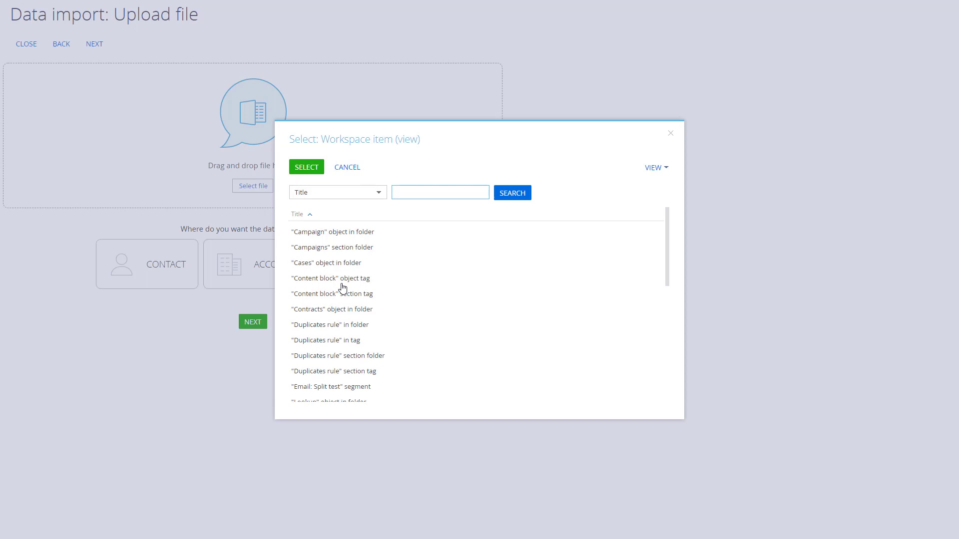
pyautogui.scroll(-5, 437, 272)
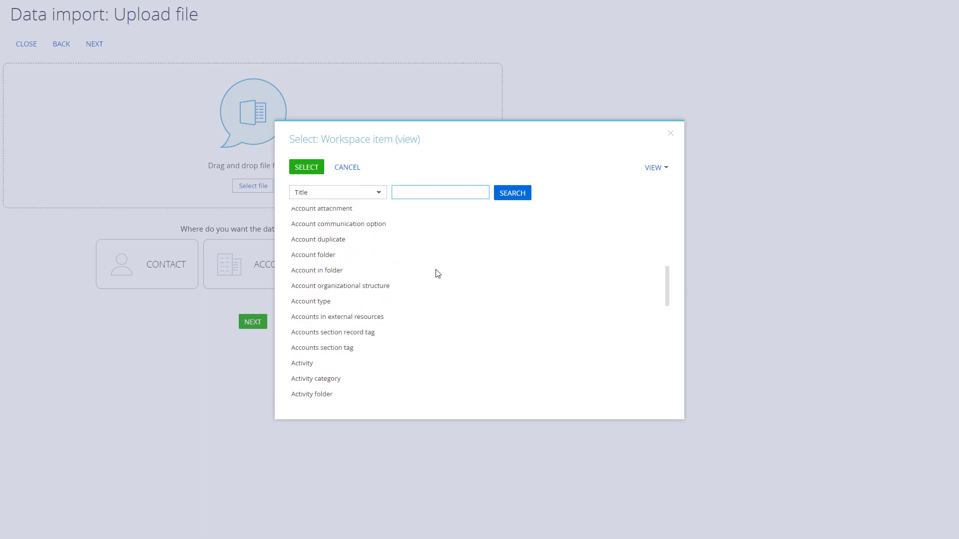
pyautogui.click(347, 167)
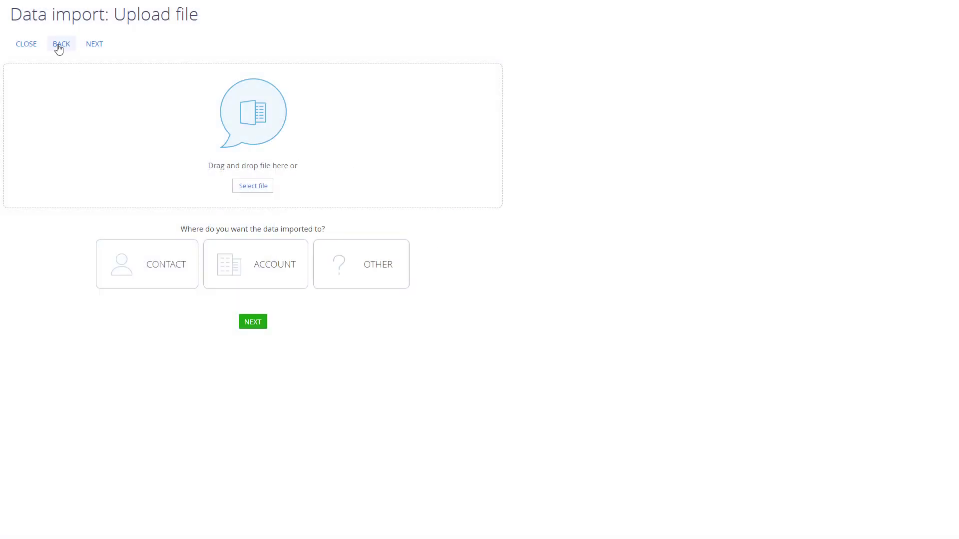
pyautogui.click(36, 47)
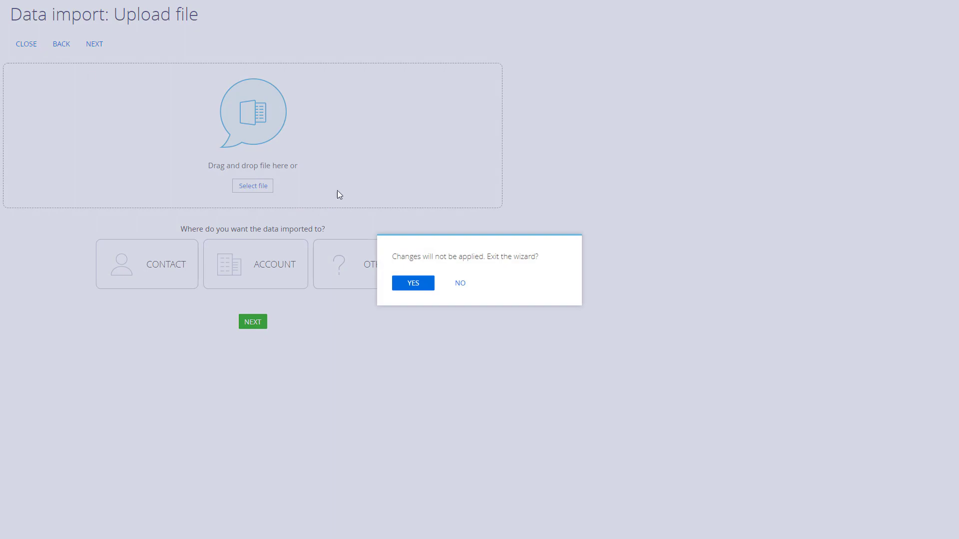
pyautogui.click(405, 293)
# Step: Launch Data import from the Accounts actions menu and upload Client database.xlsx
pyautogui.click(73, 245)
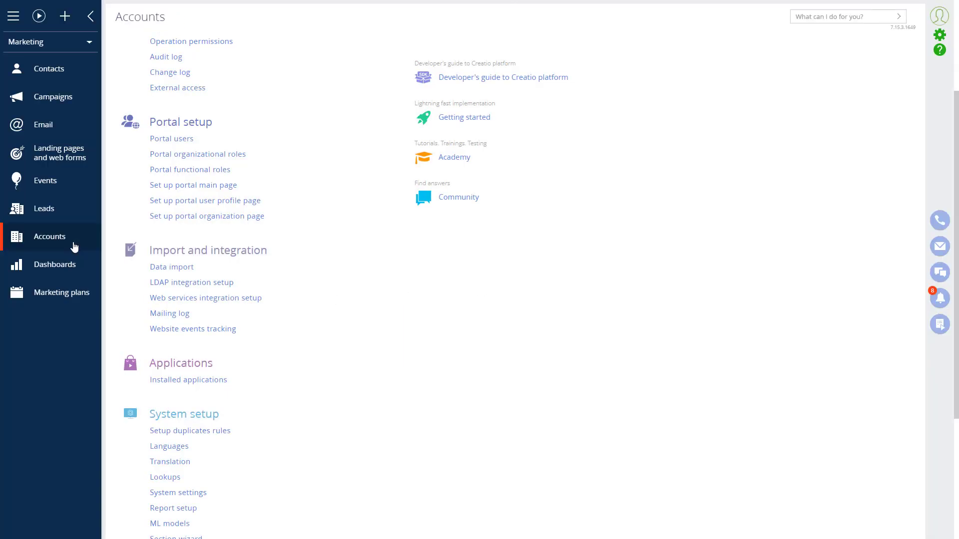
pyautogui.click(219, 41)
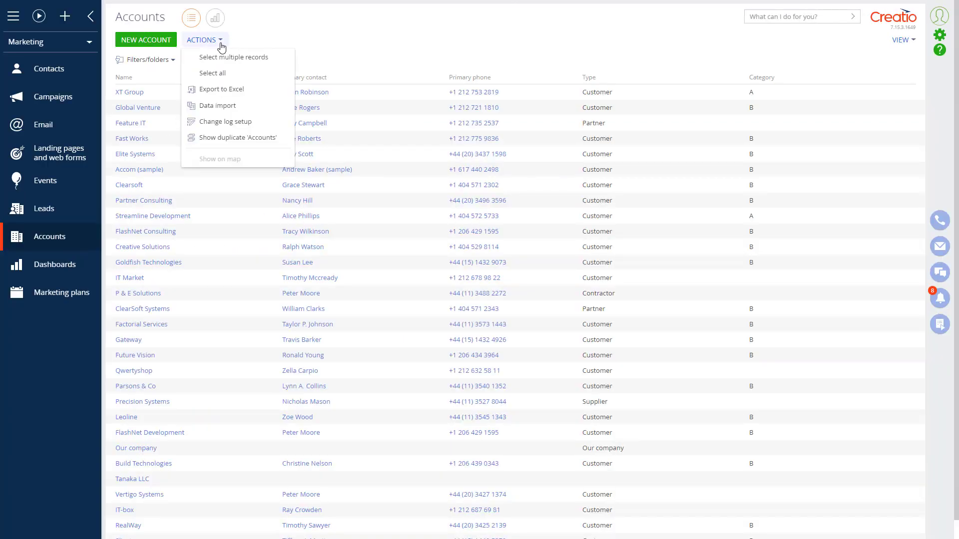
pyautogui.click(223, 105)
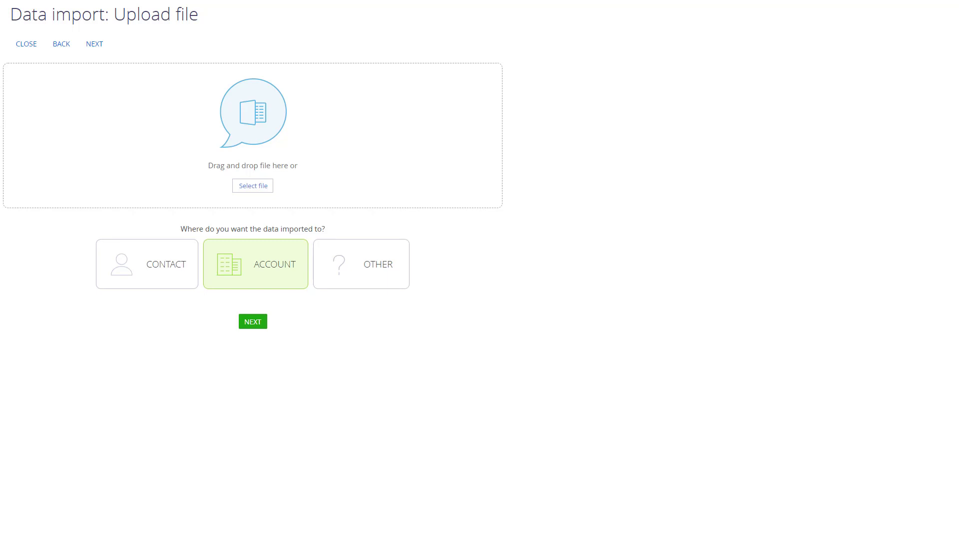
pyautogui.moveTo(80, 182); pyautogui.dragTo(256, 152)
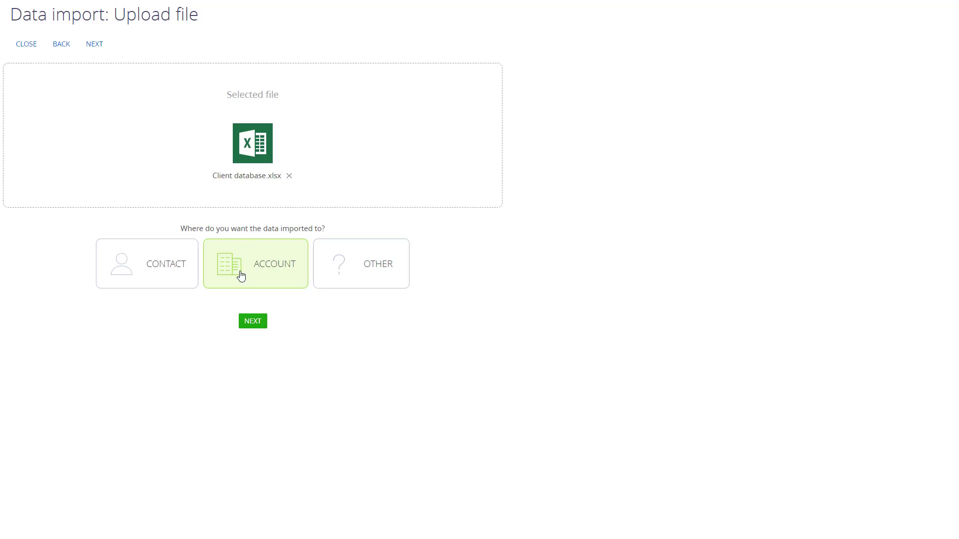
# Step: Go to column mapping and map Industry Segment to the Industry field
pyautogui.click(251, 321)
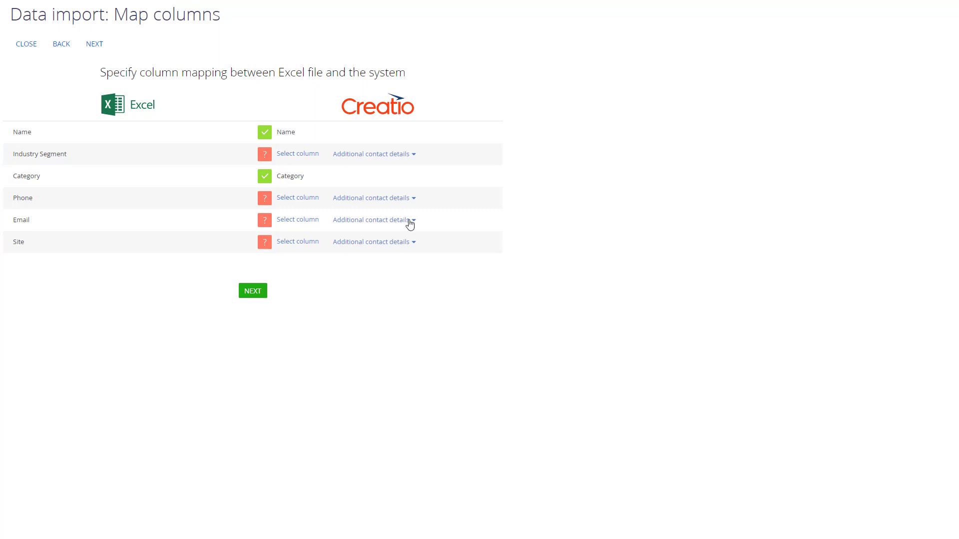
pyautogui.click(299, 155)
pyautogui.click(382, 274)
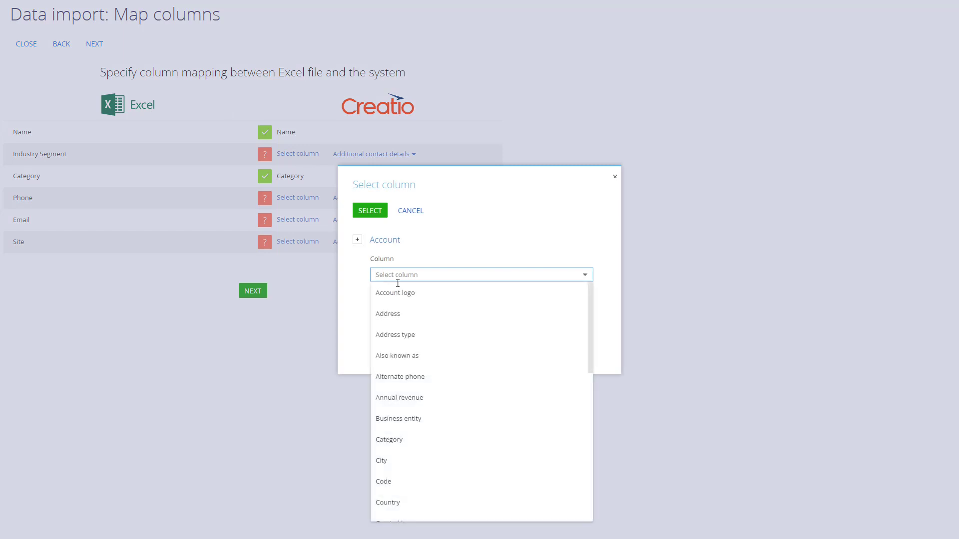
pyautogui.scroll(-3, 460, 330)
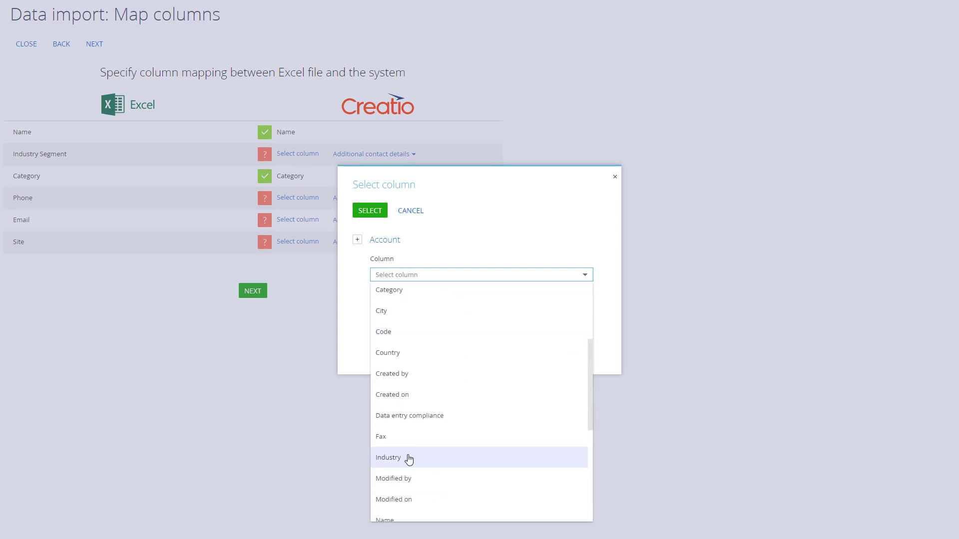
pyautogui.click(407, 455)
pyautogui.click(372, 214)
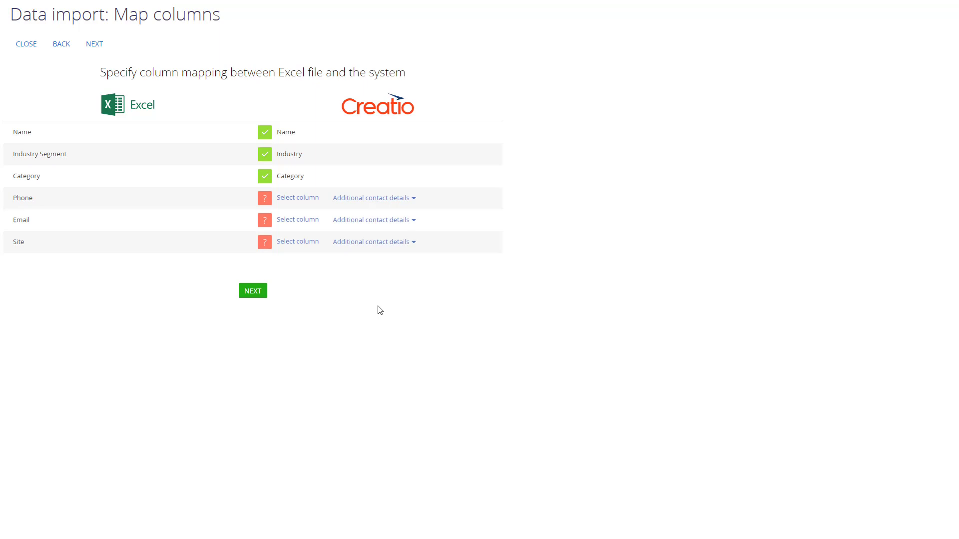
# Step: Map Phone to Primary phone, Email to Email, and Site to Web
pyautogui.click(412, 200)
pyautogui.moveTo(413, 216)
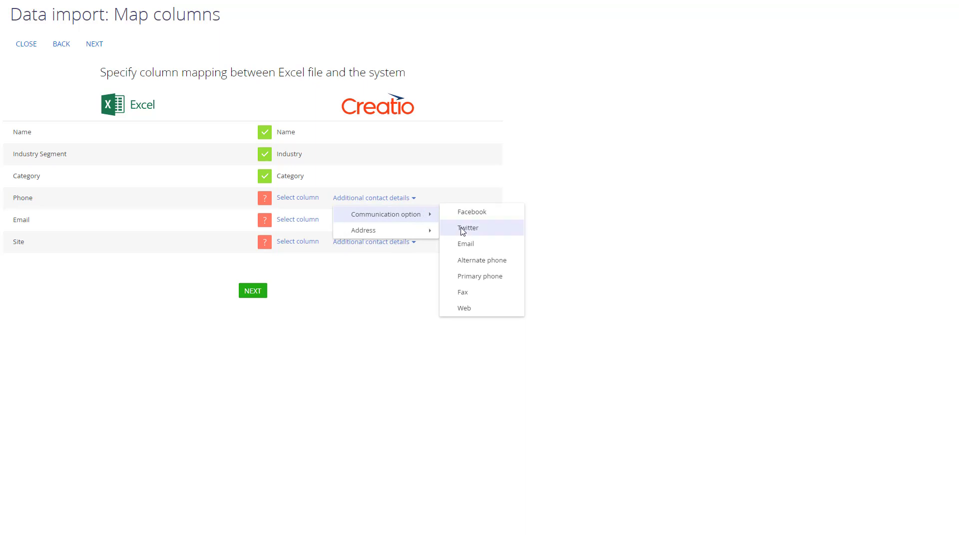
pyautogui.click(482, 277)
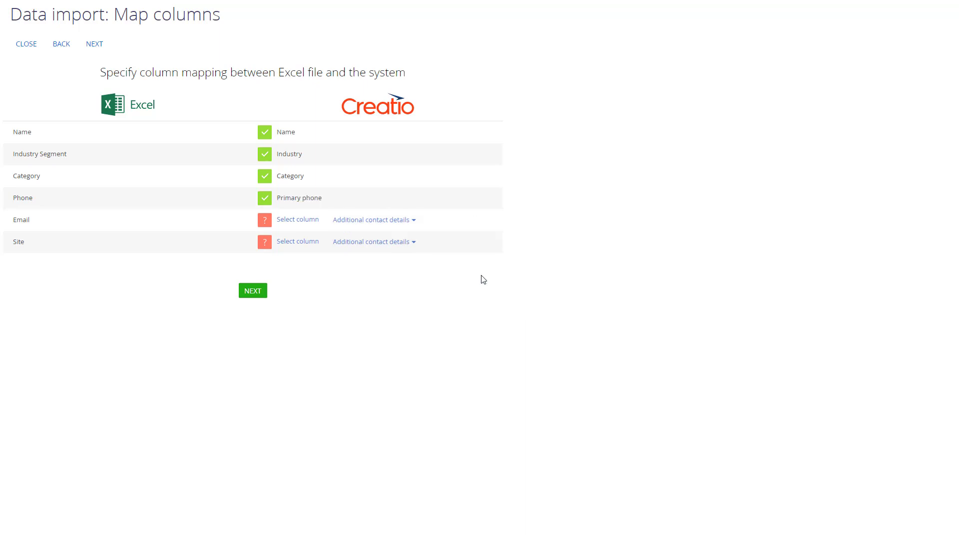
pyautogui.click(412, 221)
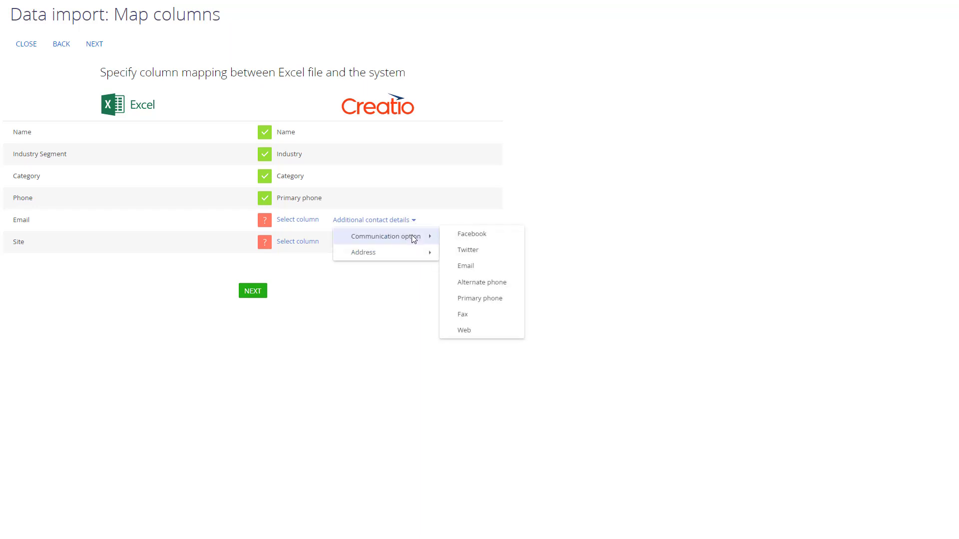
pyautogui.moveTo(469, 268)
pyautogui.moveTo(430, 239)
pyautogui.click(469, 269)
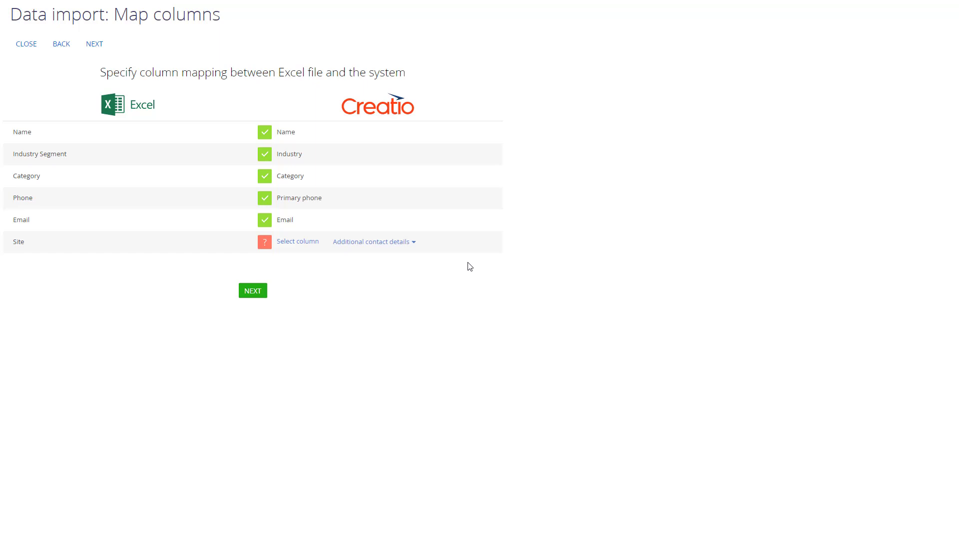
pyautogui.click(413, 242)
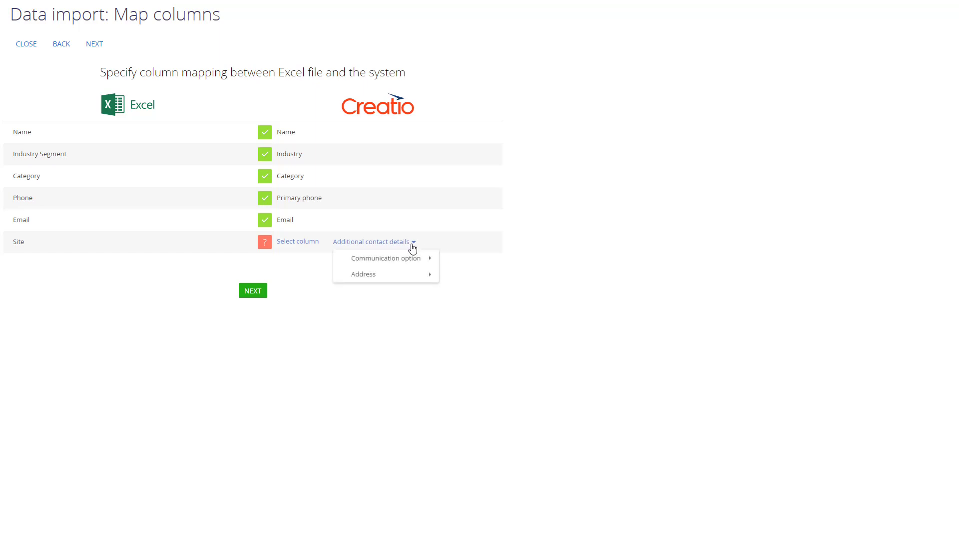
pyautogui.moveTo(415, 260)
pyautogui.click(486, 352)
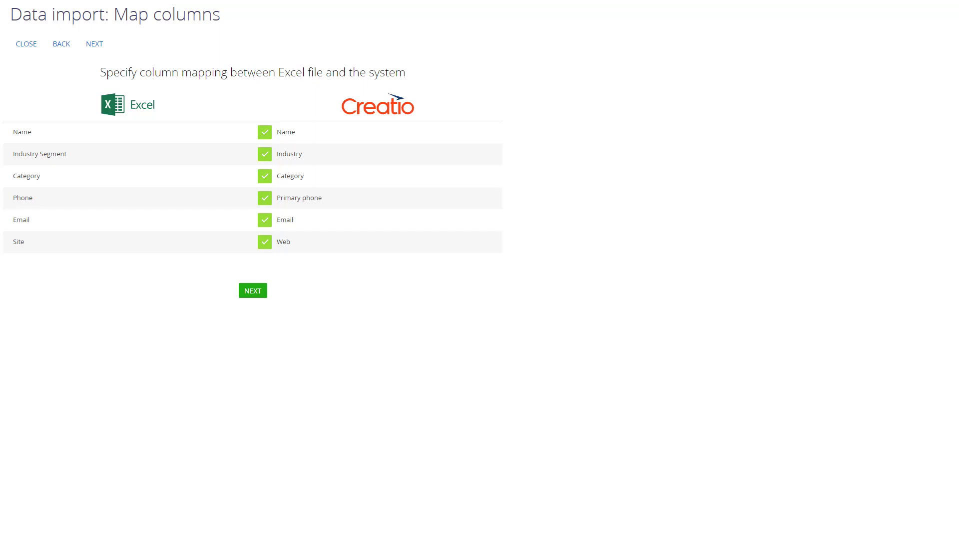
# Step: Advance to the duplicate rules step, which uses Name to detect duplicates
pyautogui.click(253, 292)
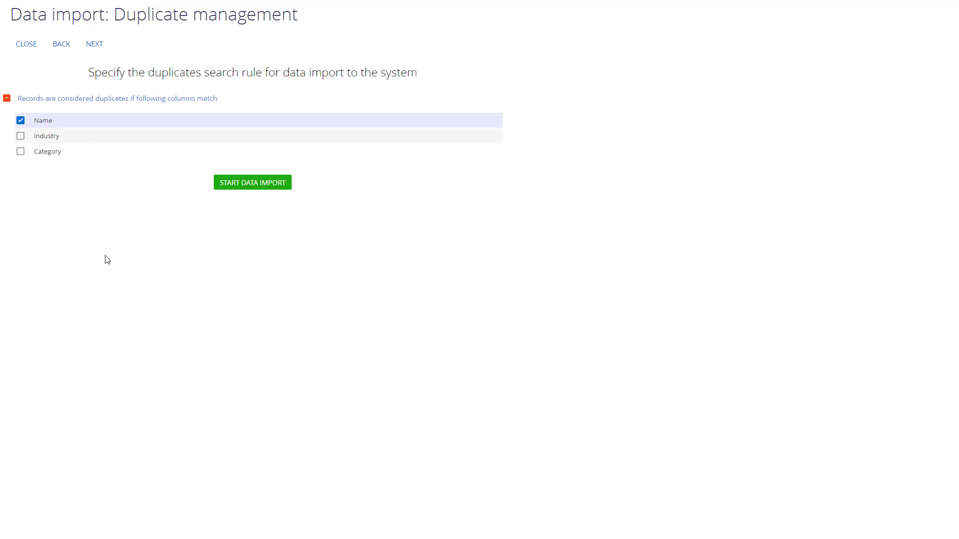
# Step: Launch the account import, leave its progress page, and return to the System designer
pyautogui.click(240, 192)
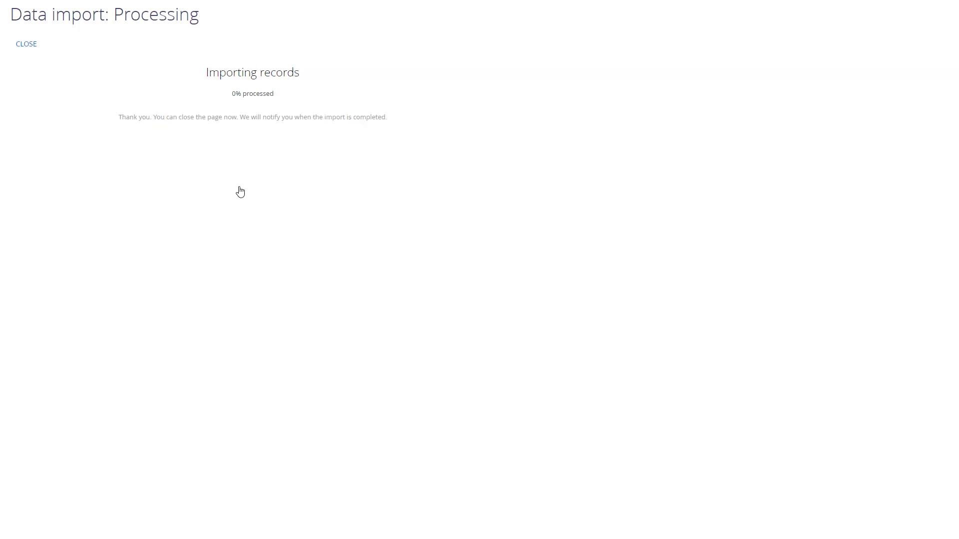
pyautogui.click(27, 44)
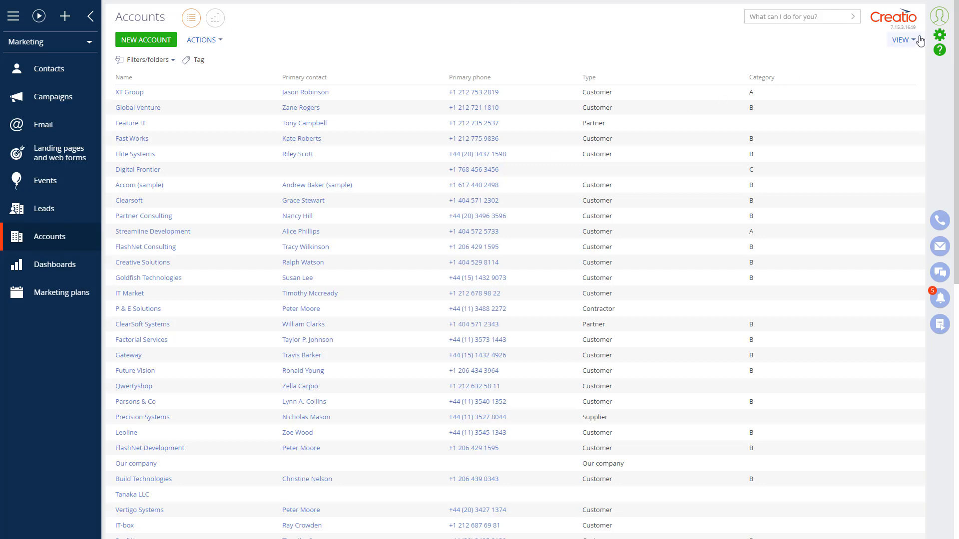
pyautogui.click(939, 35)
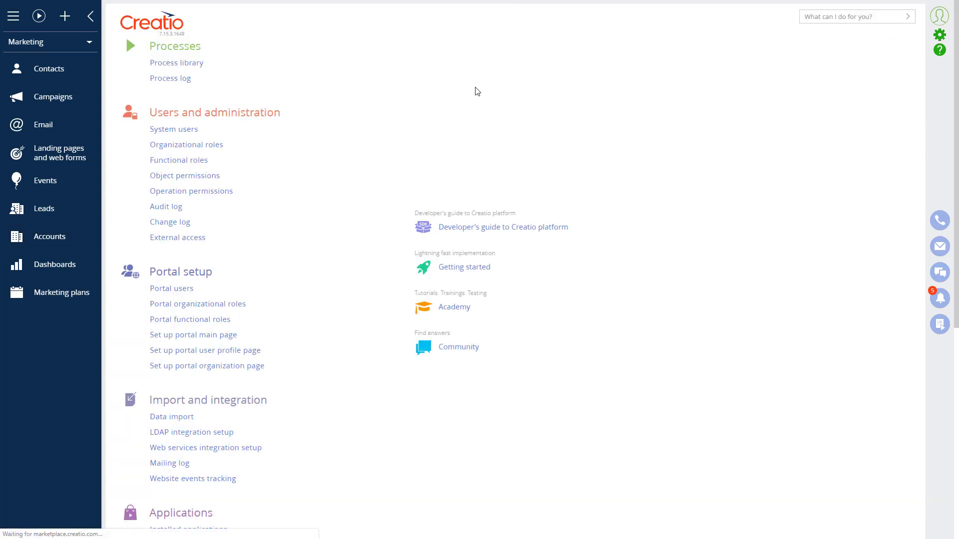
# Step: Select the FileImportProcess run in the Process log and show the notifications
pyautogui.click(163, 79)
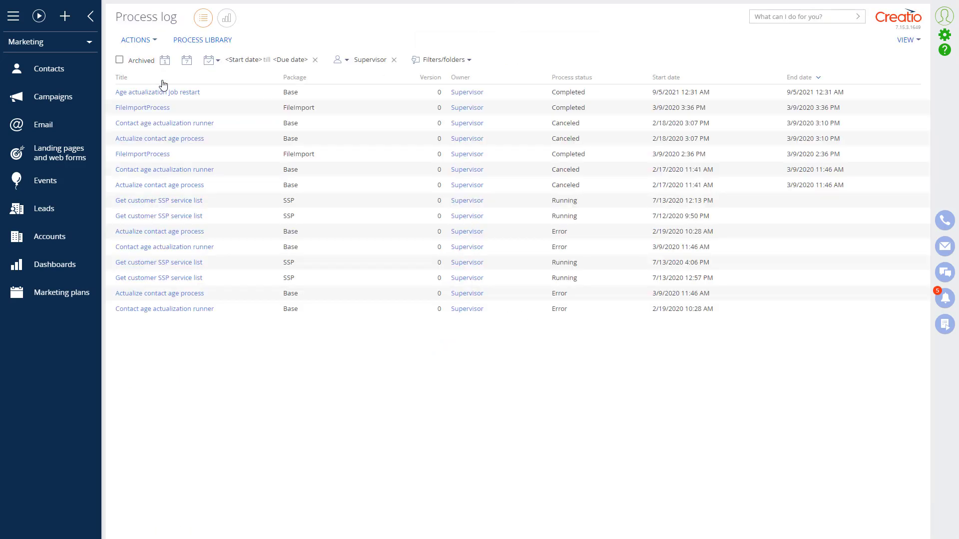
pyautogui.click(180, 111)
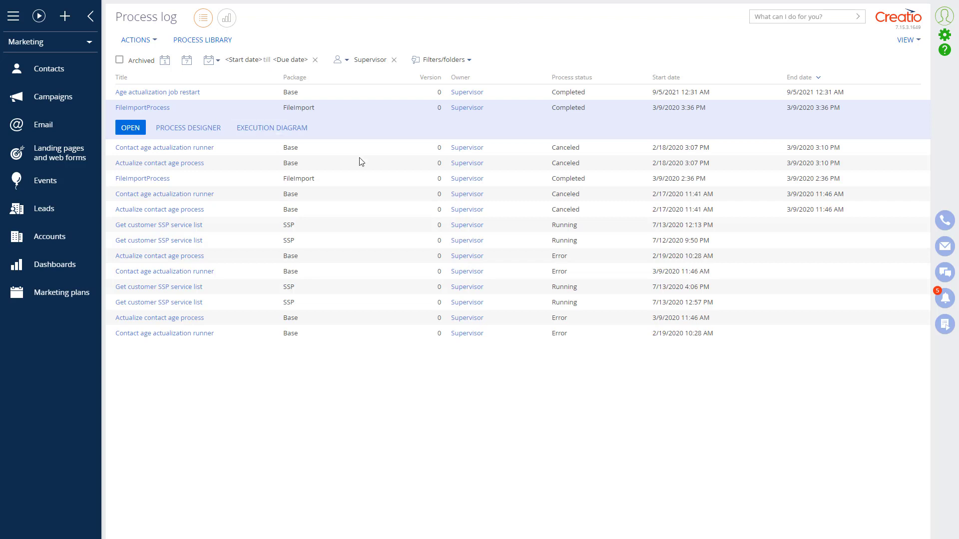
pyautogui.click(945, 302)
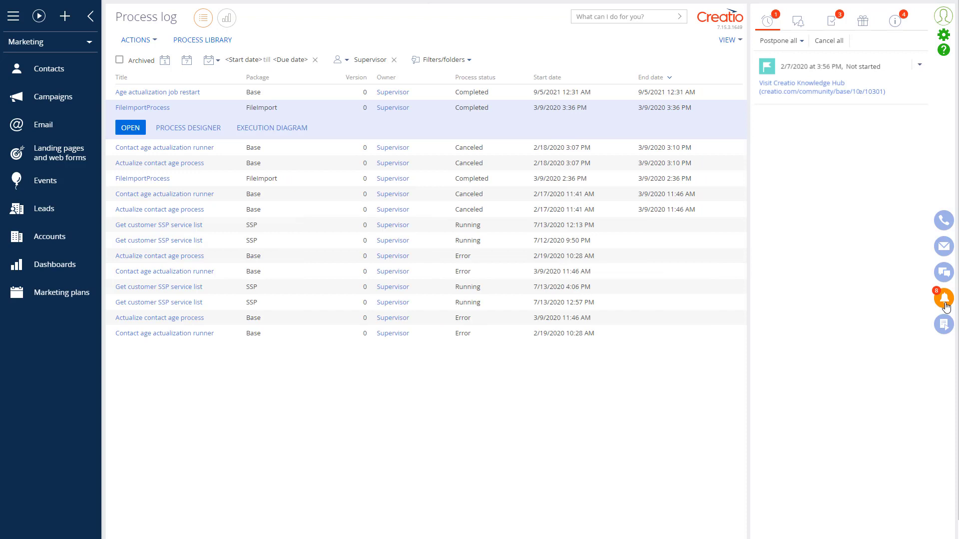
# Step: Open the five imported accounts from the import-complete notification, then hide notifications
pyautogui.click(897, 22)
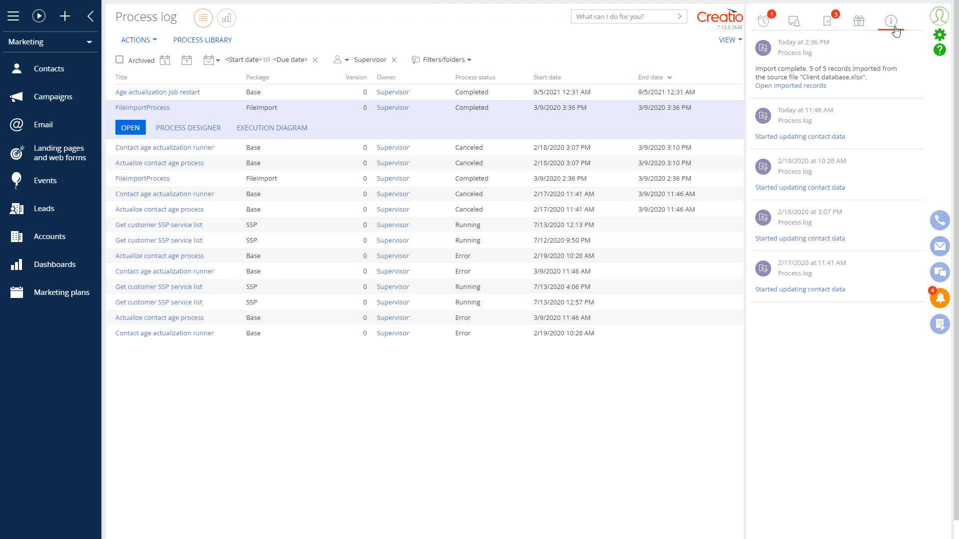
pyautogui.click(819, 87)
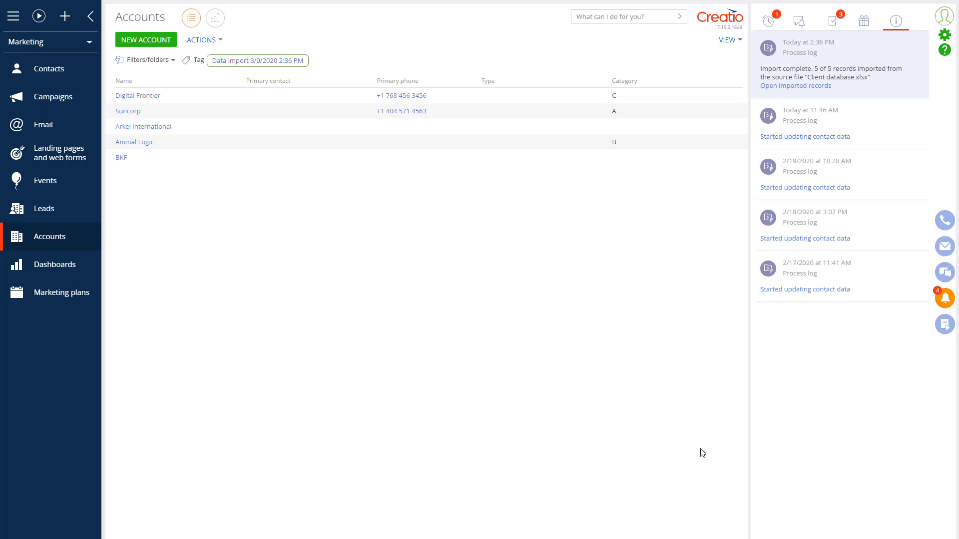
pyautogui.click(945, 300)
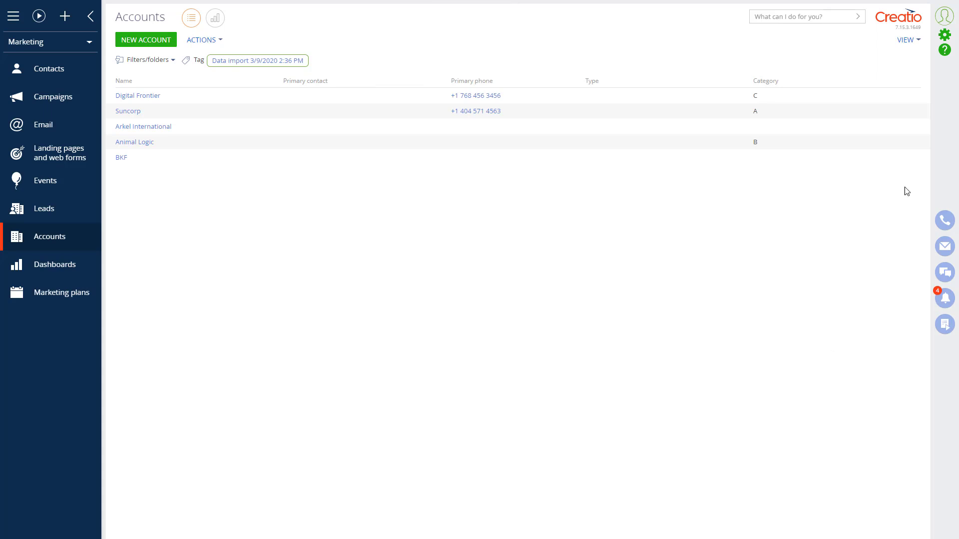
# Step: Filter the Lookups list by 'Import log' and open the Excel import log lookup
pyautogui.click(944, 34)
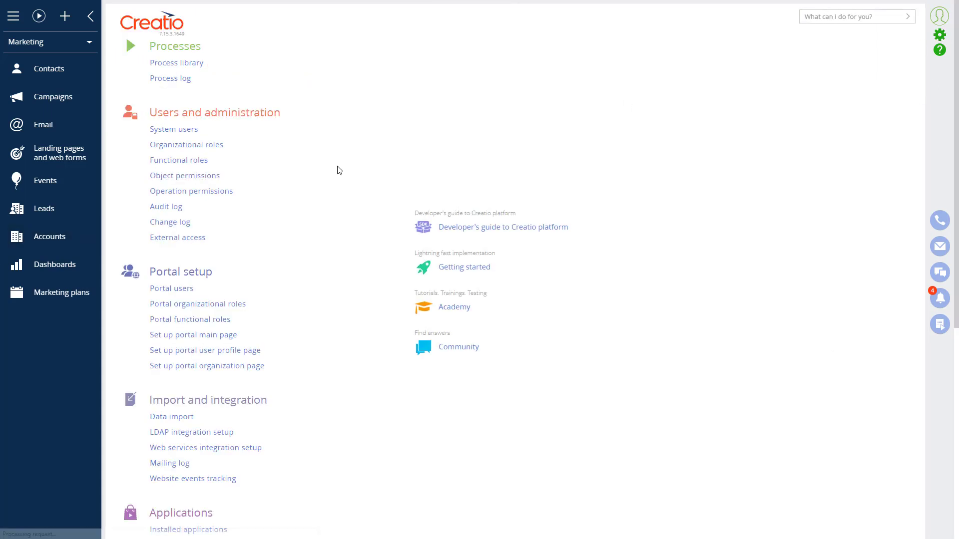
pyautogui.scroll(-5, 337, 169)
pyautogui.click(155, 383)
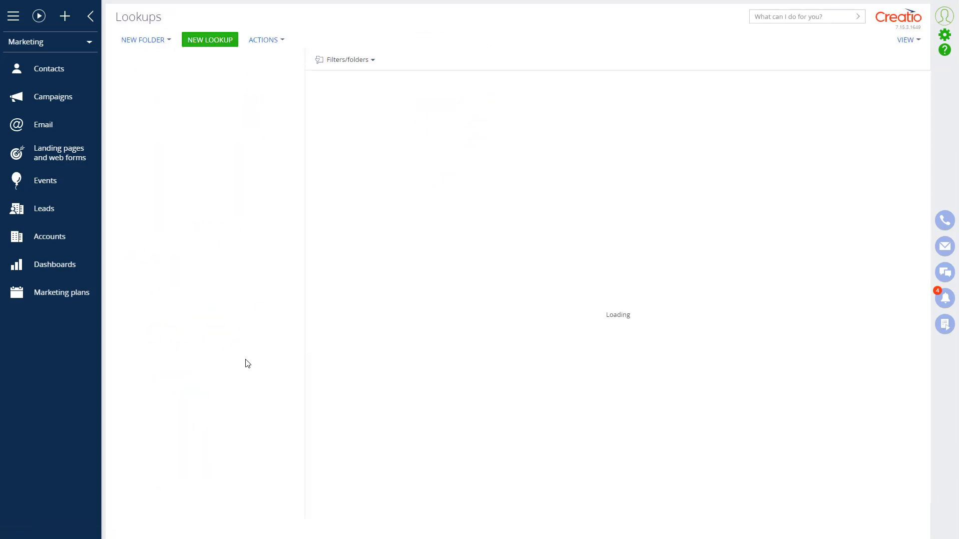
pyautogui.click(370, 61)
pyautogui.click(364, 76)
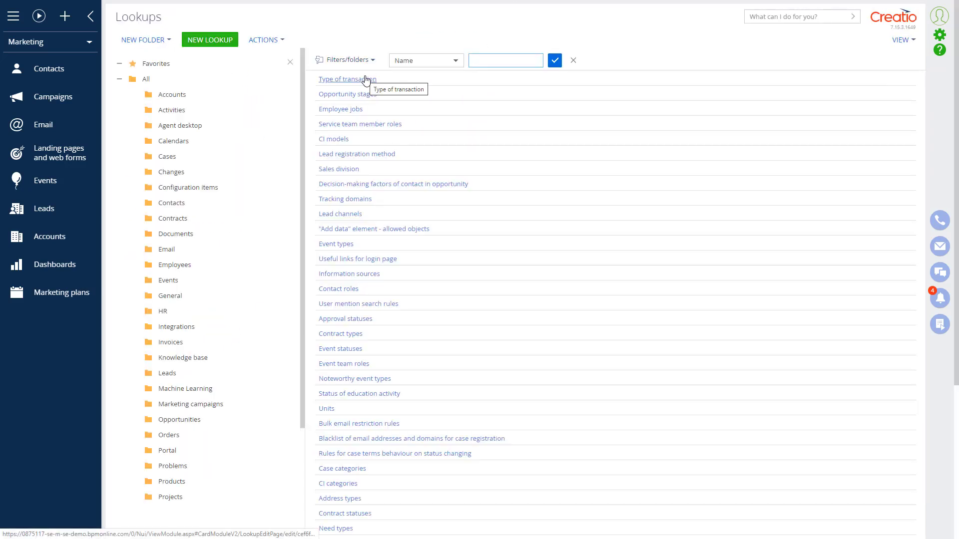
pyautogui.write('Import log')
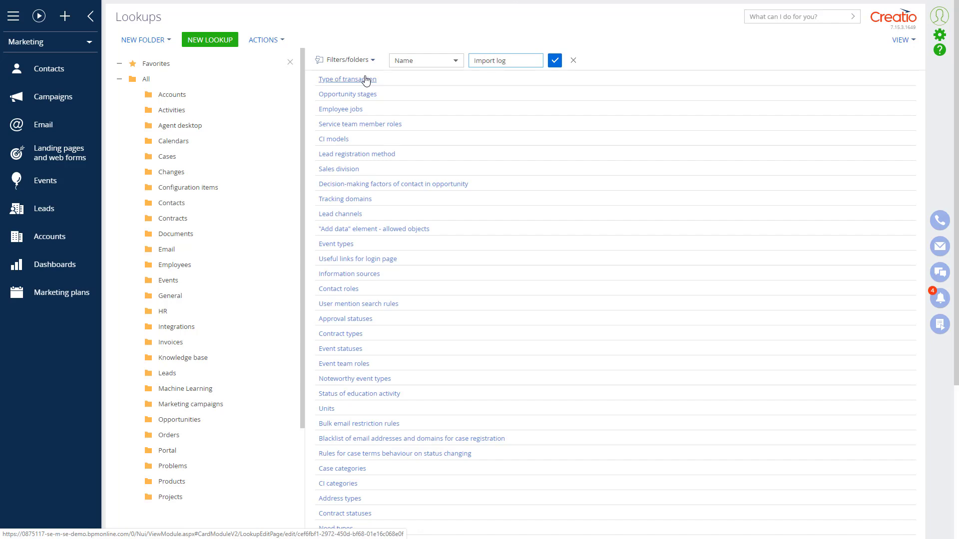
pyautogui.press('Return')
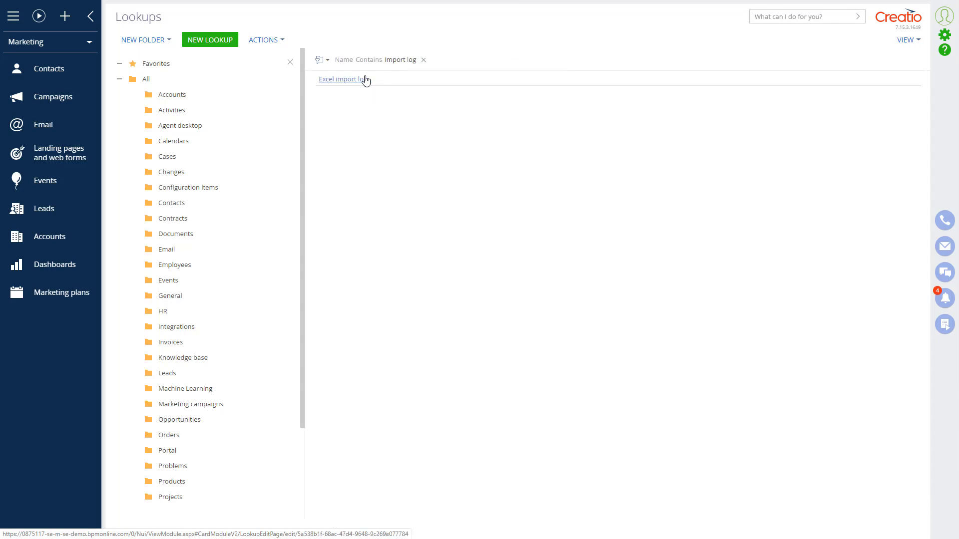
pyautogui.click(360, 88)
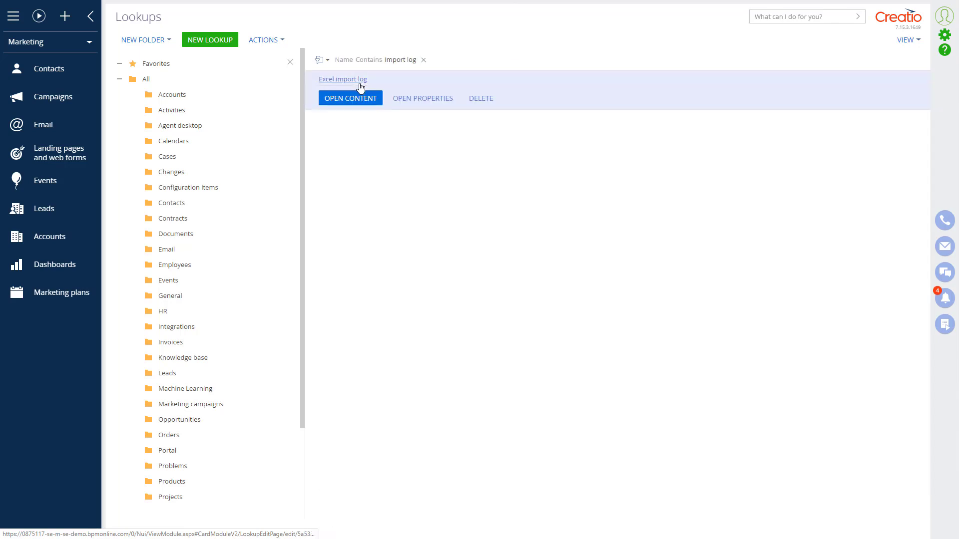